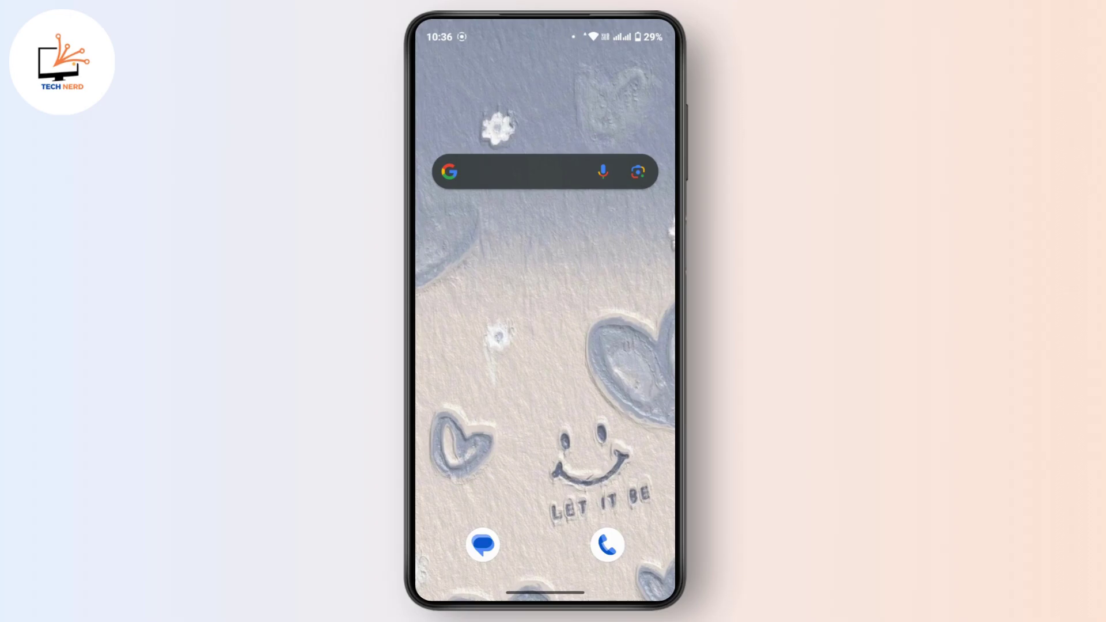
Launch the Play Store from app search, view the Google account menu, and return home.
{"action": "left_click_drag", "start_coordinate": [545, 519], "coordinate": [544, 216]}
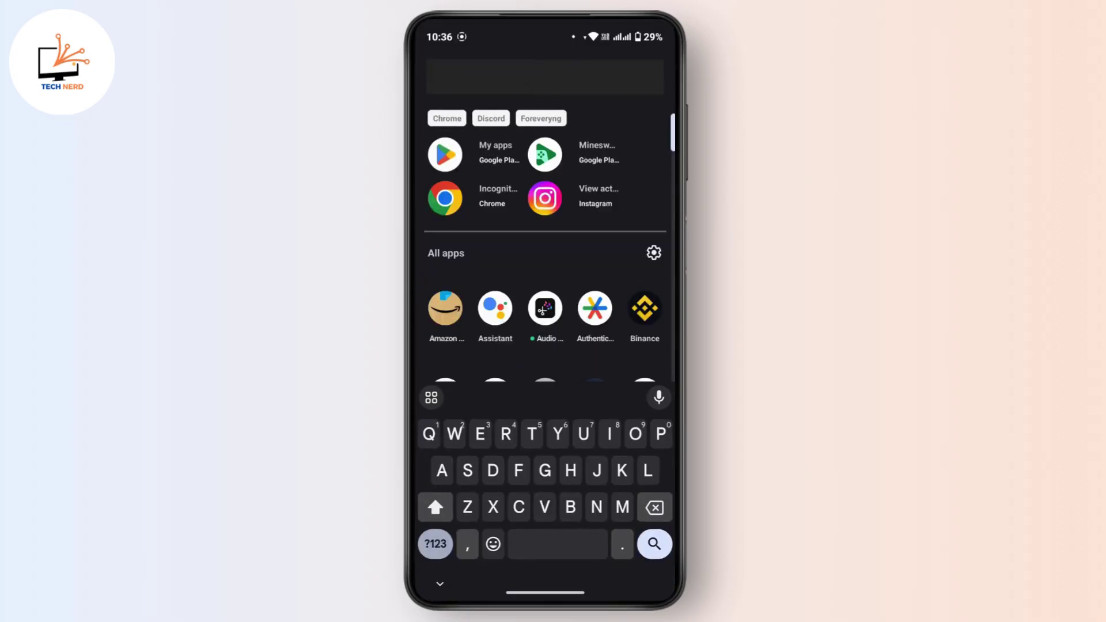
{"action": "type", "text": "Play"}
{"action": "left_click", "coordinate": [448, 162]}
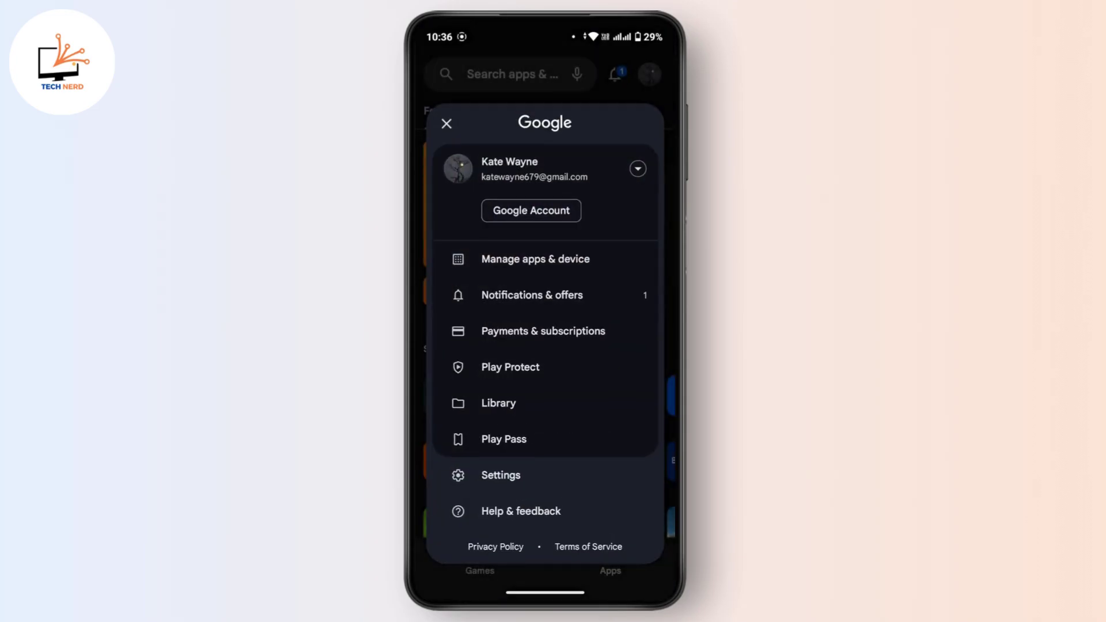
{"action": "left_click_drag", "start_coordinate": [606, 414], "coordinate": [597, 414]}
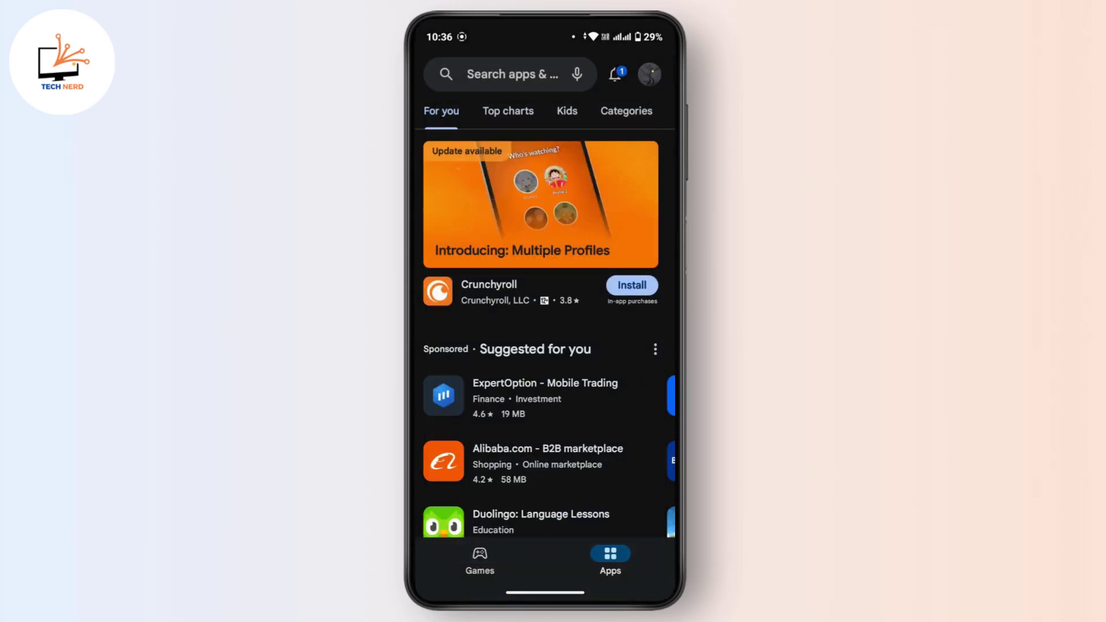
{"action": "left_click", "coordinate": [649, 75]}
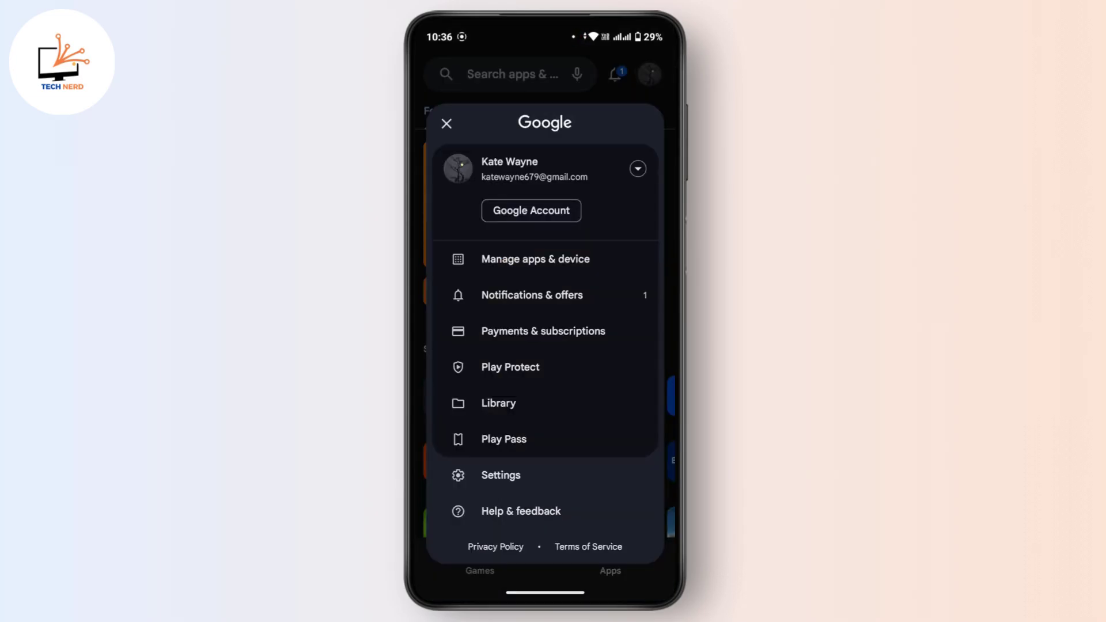
{"action": "left_click_drag", "start_coordinate": [567, 596], "coordinate": [580, 507]}
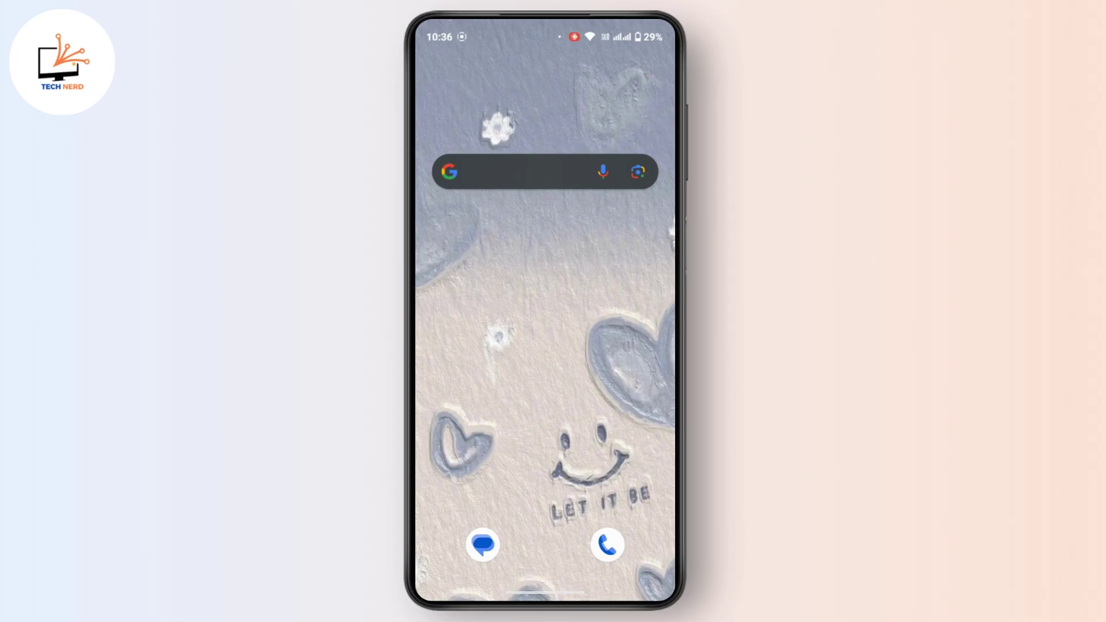
Launch Google Play Games from the app list and bring up its three-dot options menu.
{"action": "left_click_drag", "start_coordinate": [545, 475], "coordinate": [544, 216]}
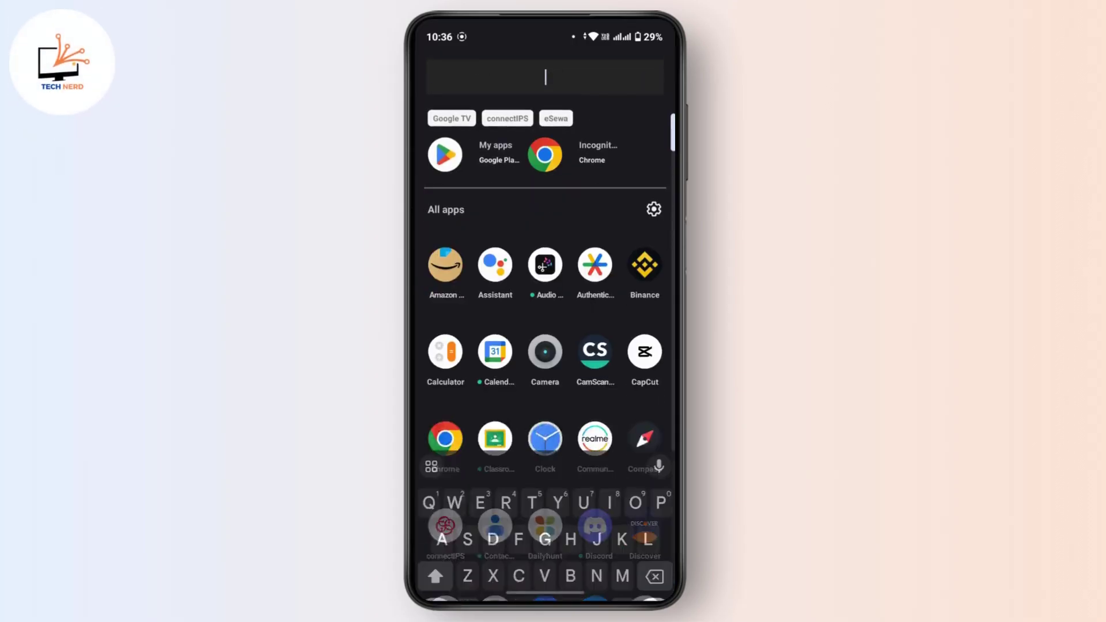
{"action": "type", "text": "g"}
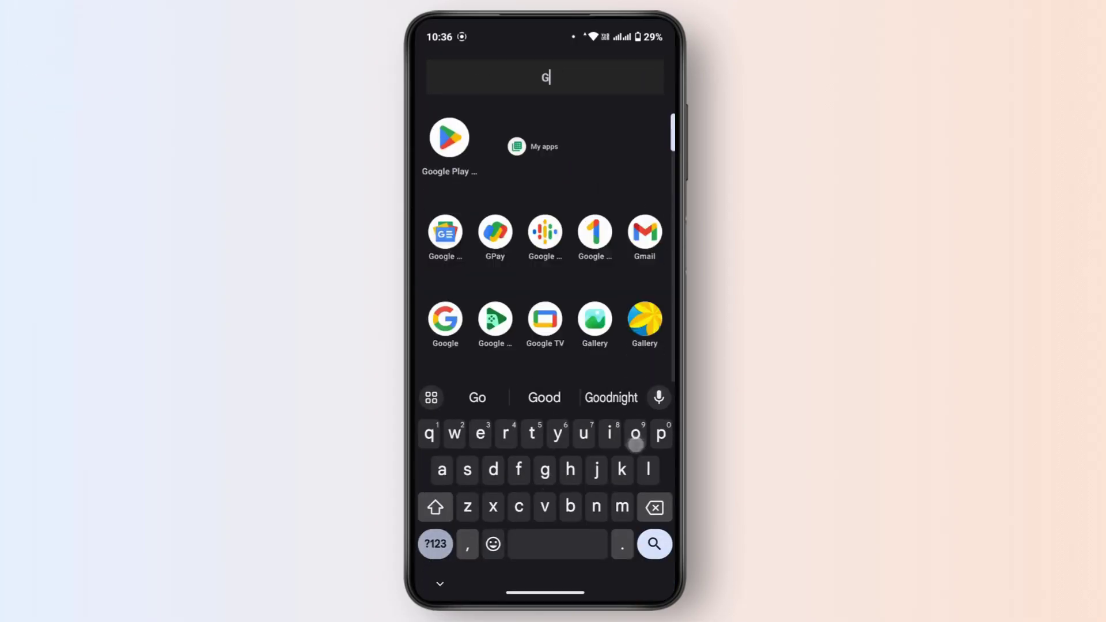
{"action": "left_click", "coordinate": [450, 136]}
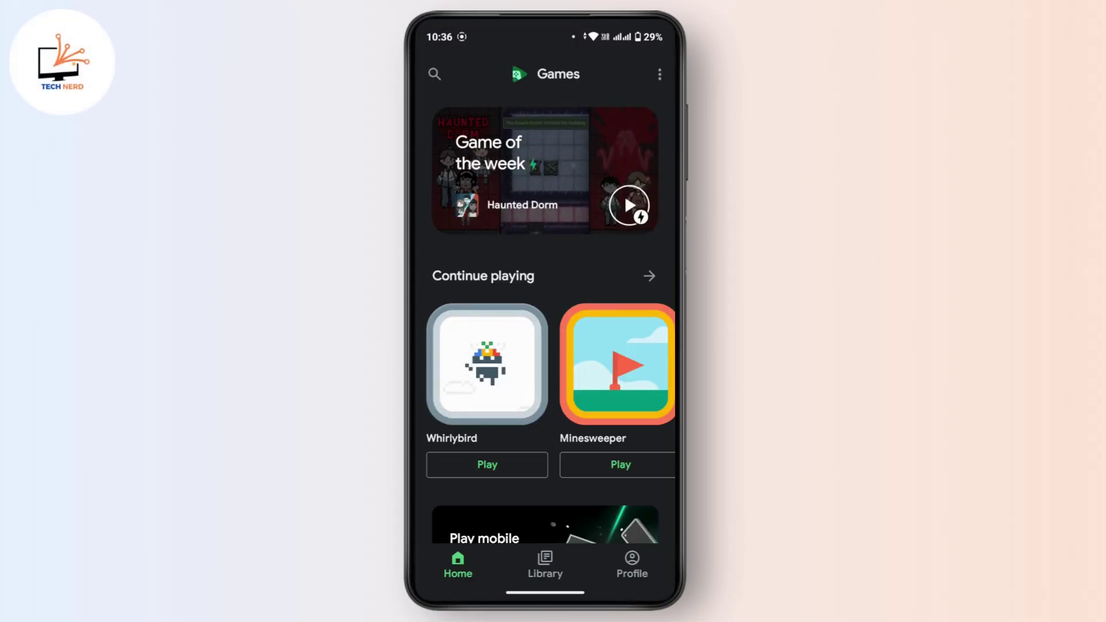
{"action": "left_click", "coordinate": [659, 73]}
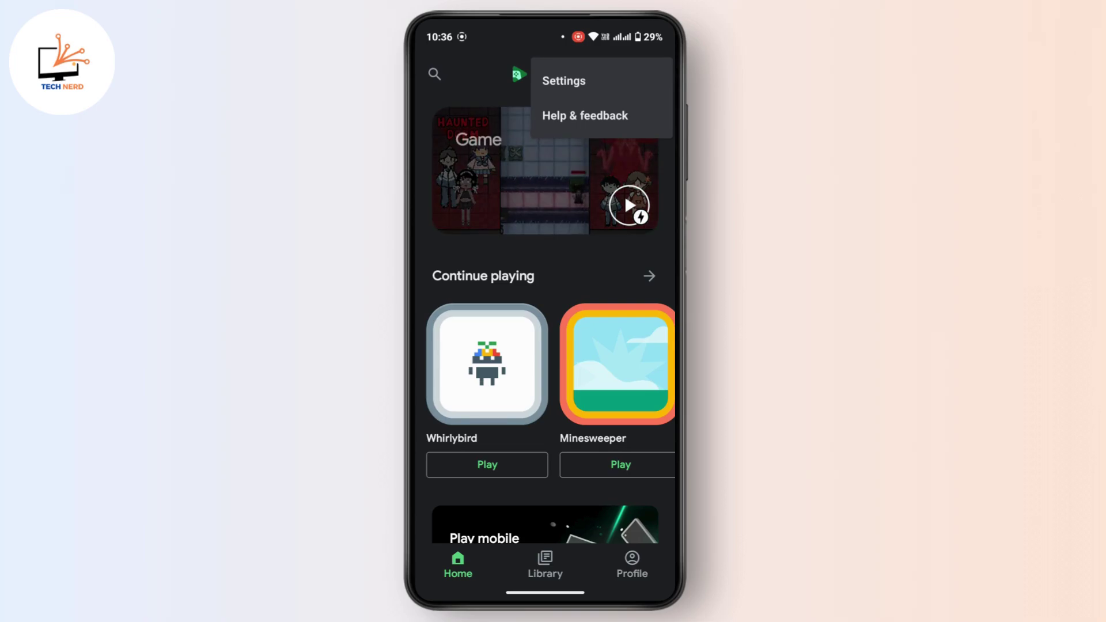
Choose Settings from the Google Play Games options menu and wait for the account settings to load.
{"action": "left_click", "coordinate": [584, 83]}
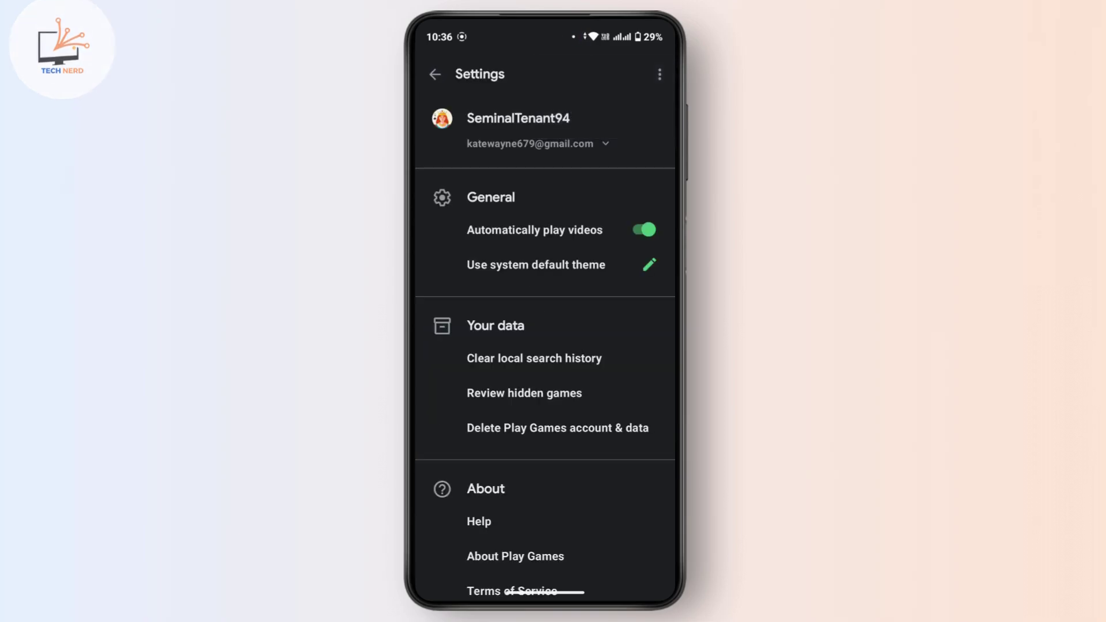